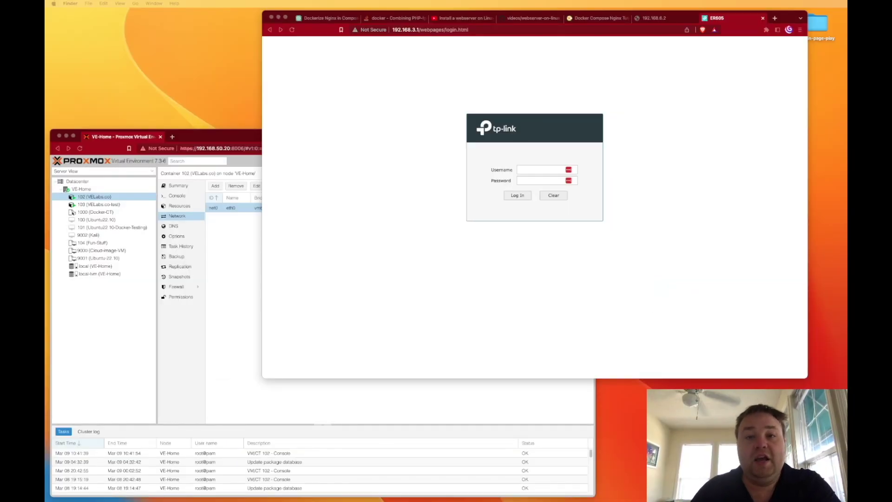
click(521, 166)
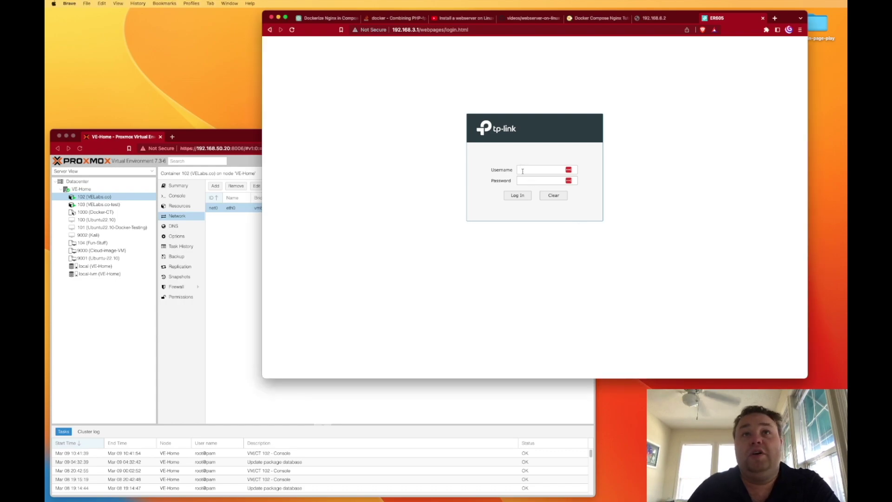
click(522, 171)
key(Down)
key(Return)
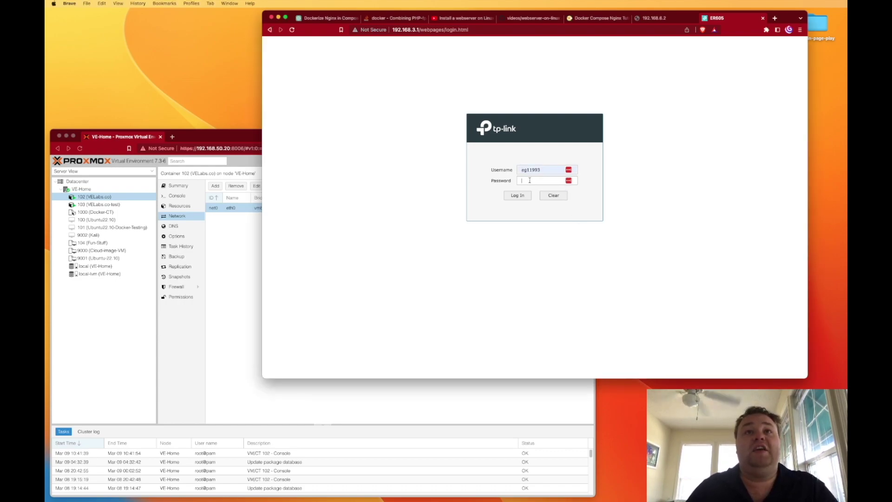
click(519, 195)
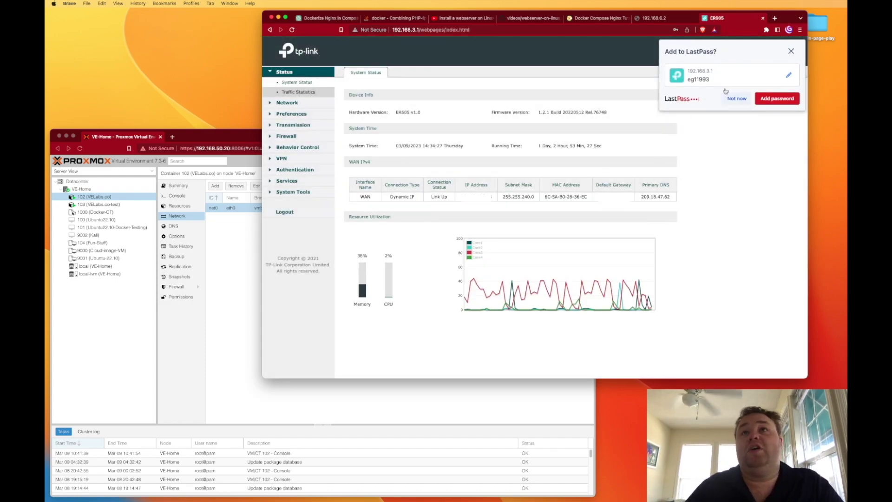
click(737, 98)
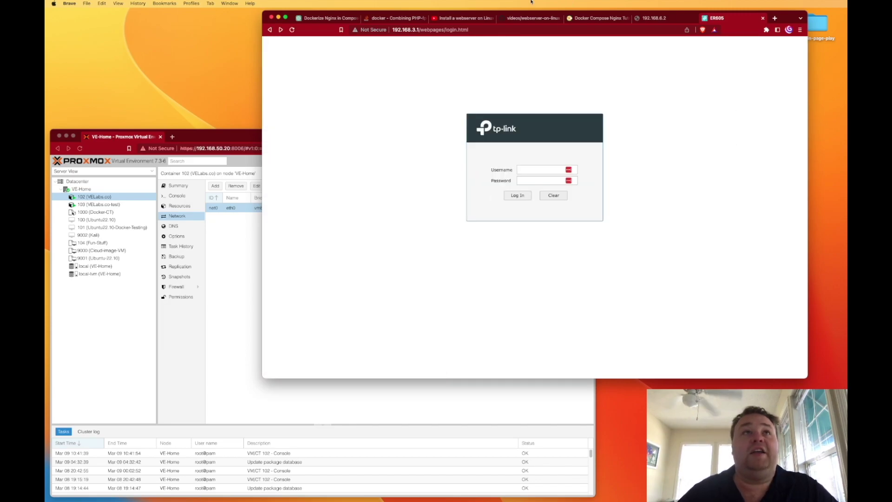
- Go back from login.html to the router's System Status dashboard
click(270, 30)
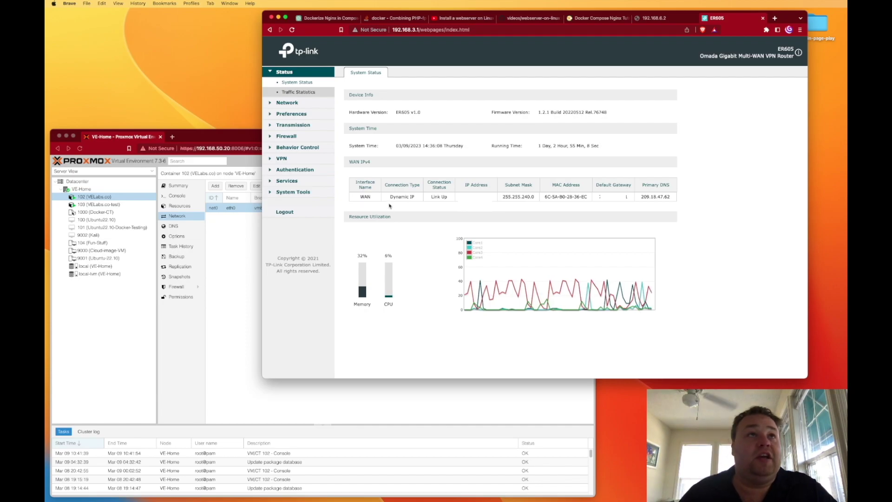
- Open Network > VLAN to view the seven VLANs and their ports, then the LAN page
click(318, 106)
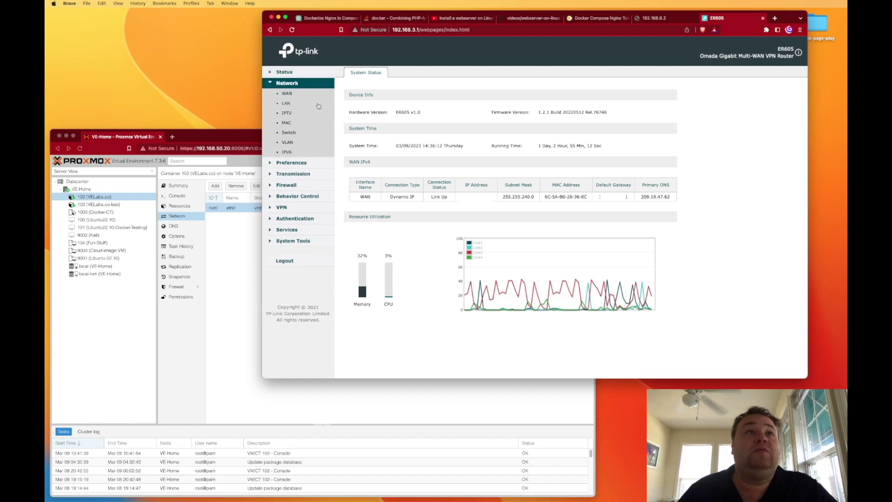
click(289, 142)
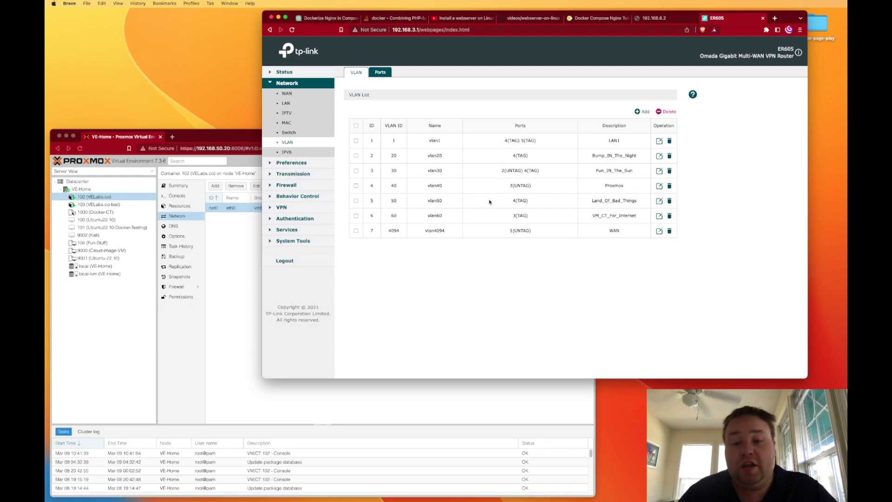
click(287, 103)
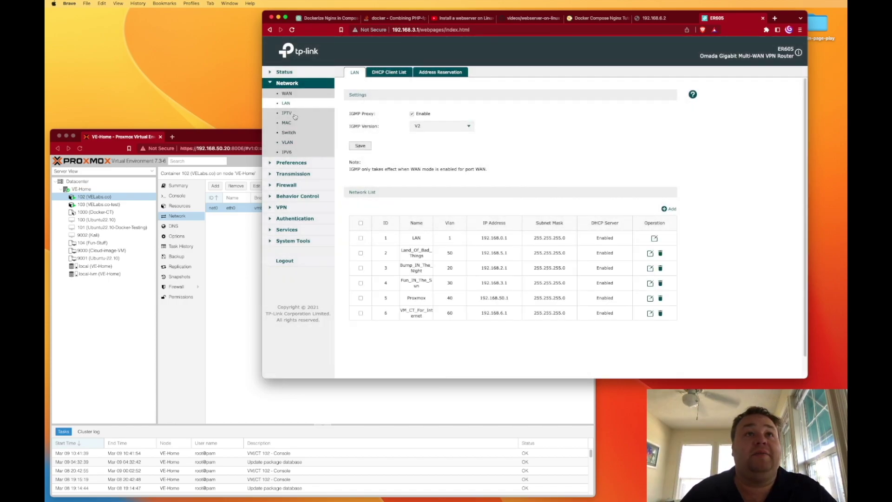
- Start a new LAN network entry and scroll through its blank form with DHCP enabled
click(672, 209)
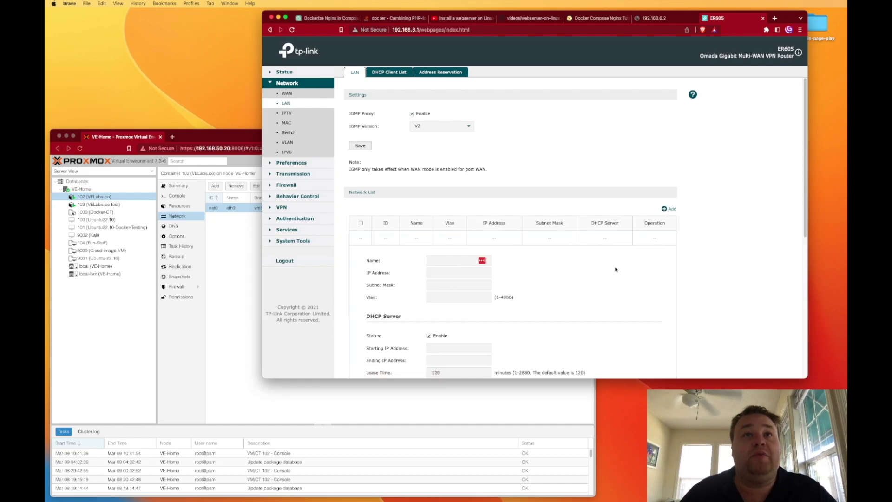
scroll(687, 271, down, 5)
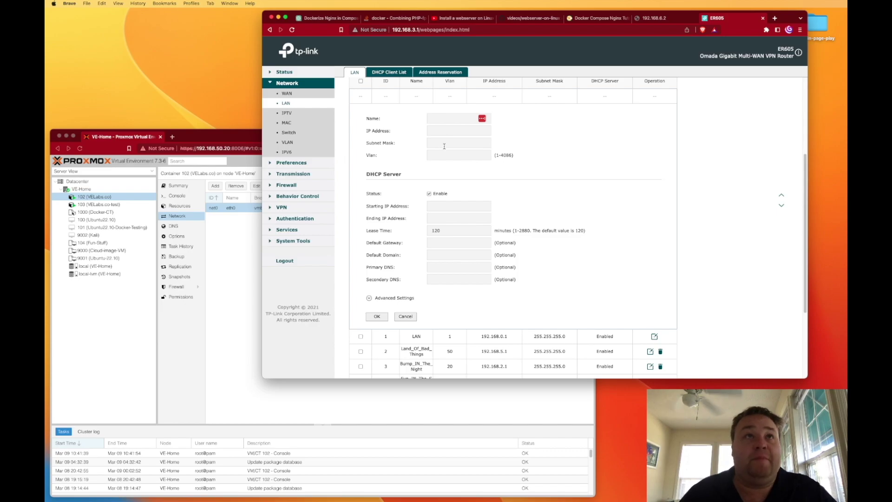
scroll(569, 265, down, 3)
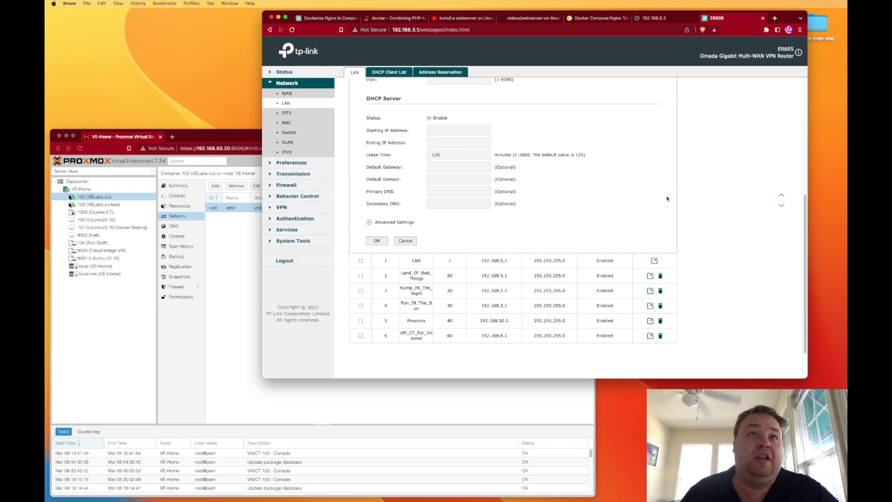
- Leave the LAN form and show the seven VLANs, vlan1 through vlan4094
scroll(667, 197, up, 3)
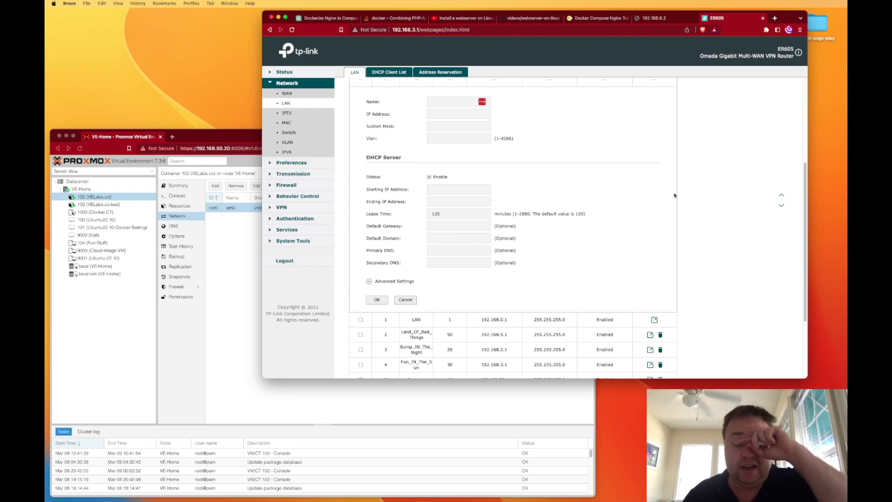
scroll(675, 196, down, 1)
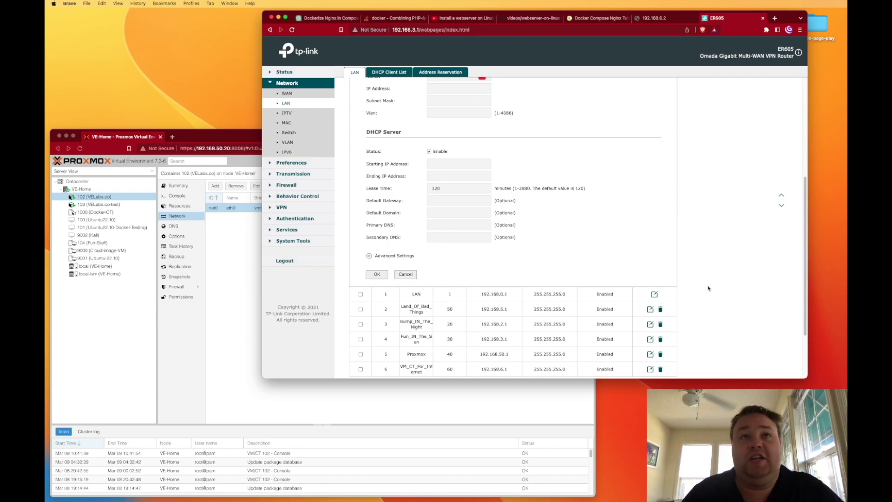
scroll(708, 288, up, 1)
scroll(630, 232, up, 3)
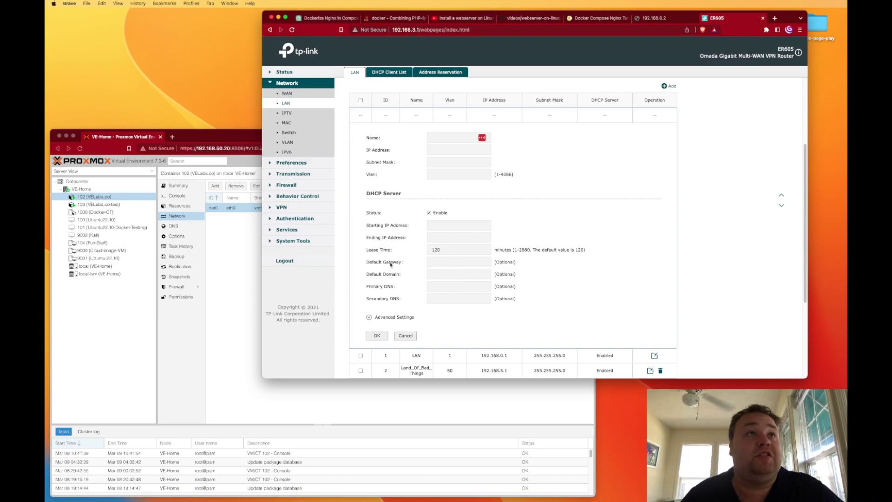
click(288, 143)
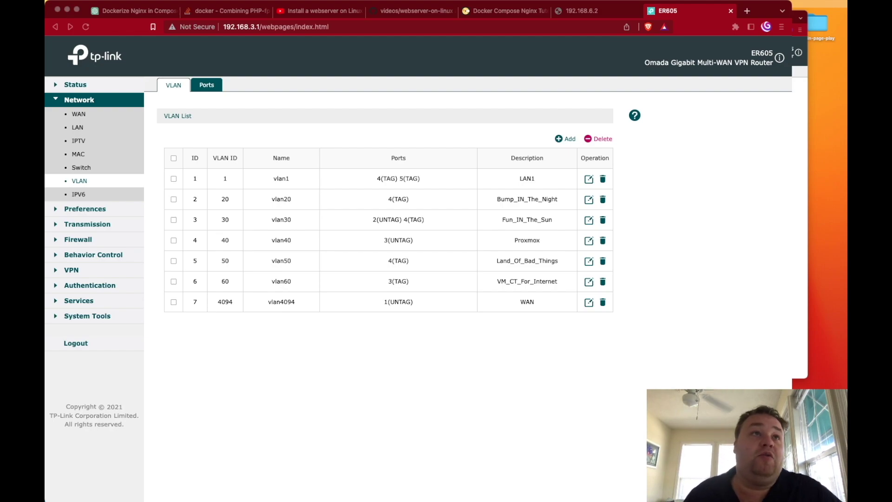
- After reviewing the seven VLANs from vlan1 to vlan4094, expand the Firewall menu
click(79, 239)
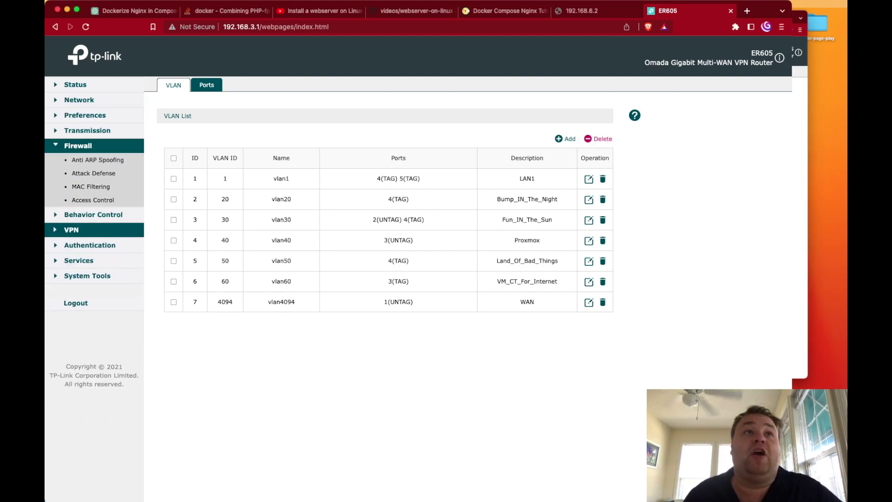
- Show Firewall > Access Control and scroll through its 22 LAN-to-LAN allow and block rules
click(93, 200)
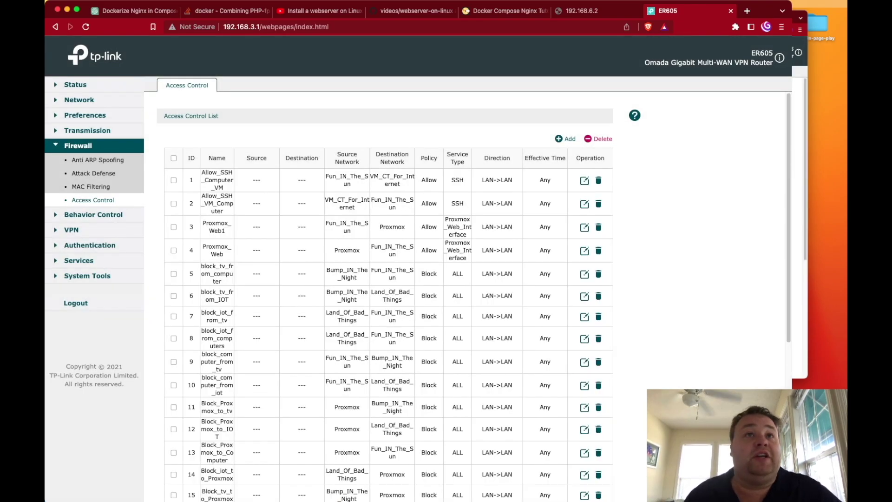
scroll(388, 278, down, 8)
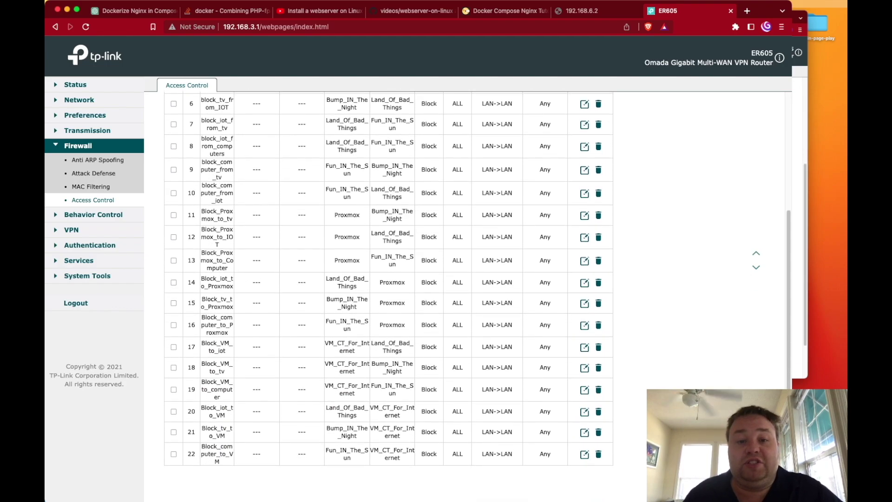
scroll(389, 279, up, 5)
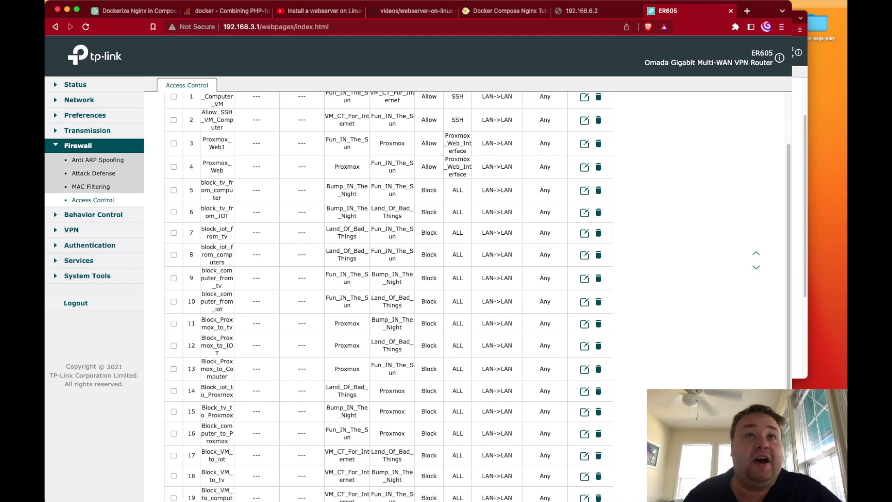
scroll(388, 279, down, 7)
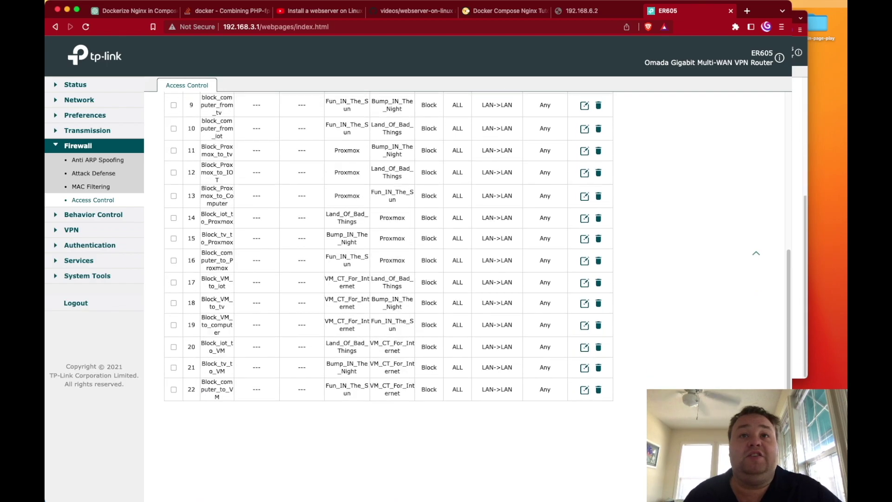
scroll(388, 279, up, 11)
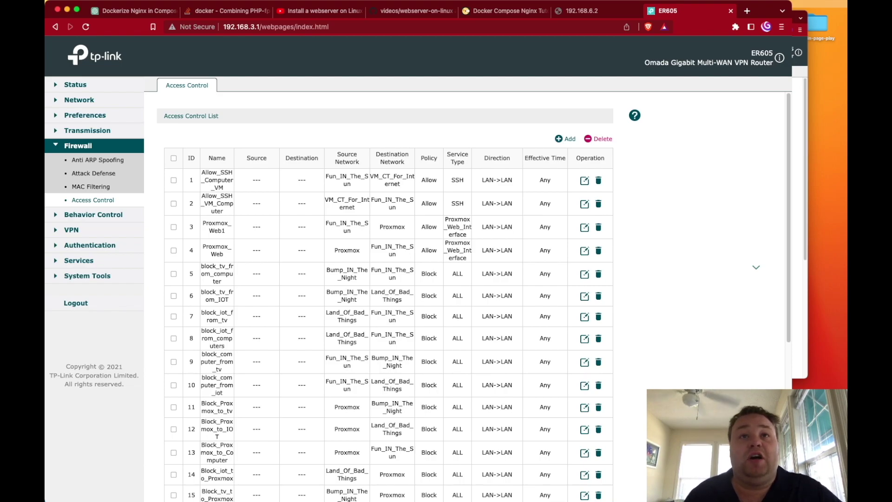
scroll(478, 296, down, 3)
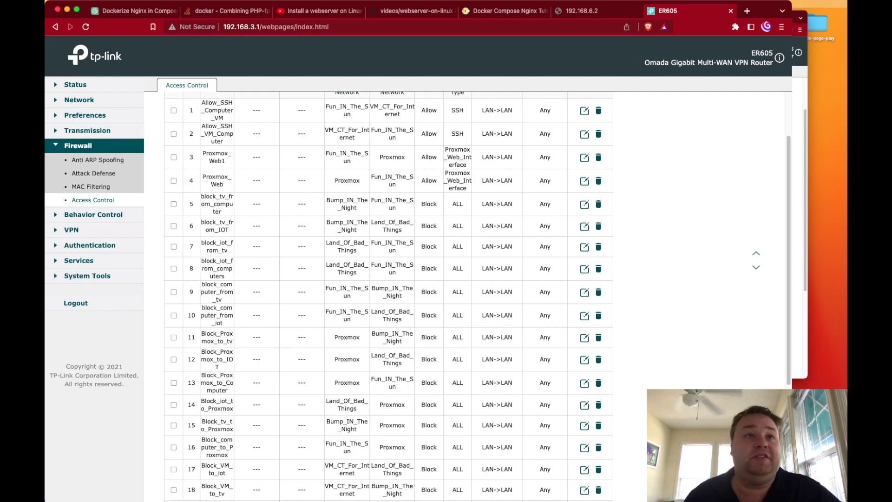
scroll(389, 297, down, 5)
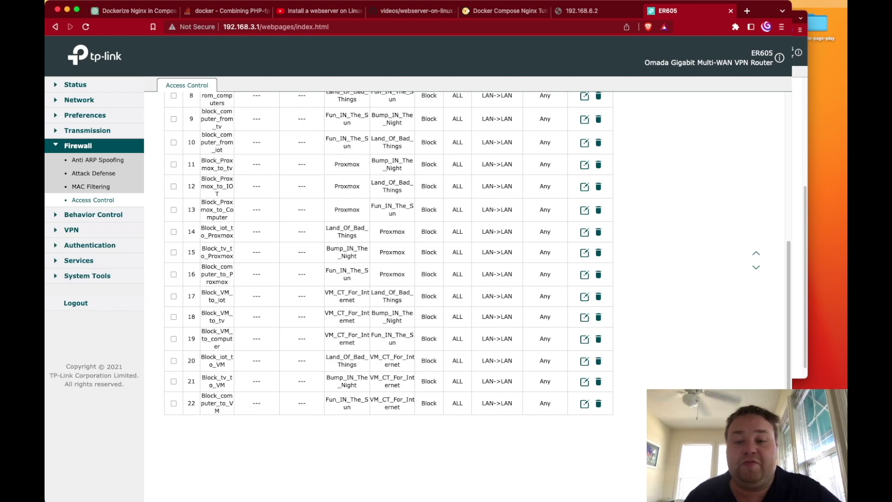
scroll(388, 251, up, 5)
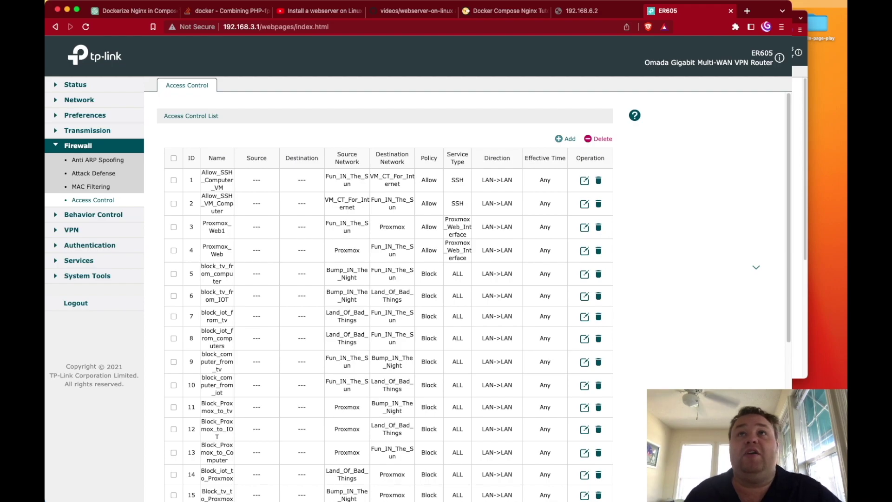
click(566, 138)
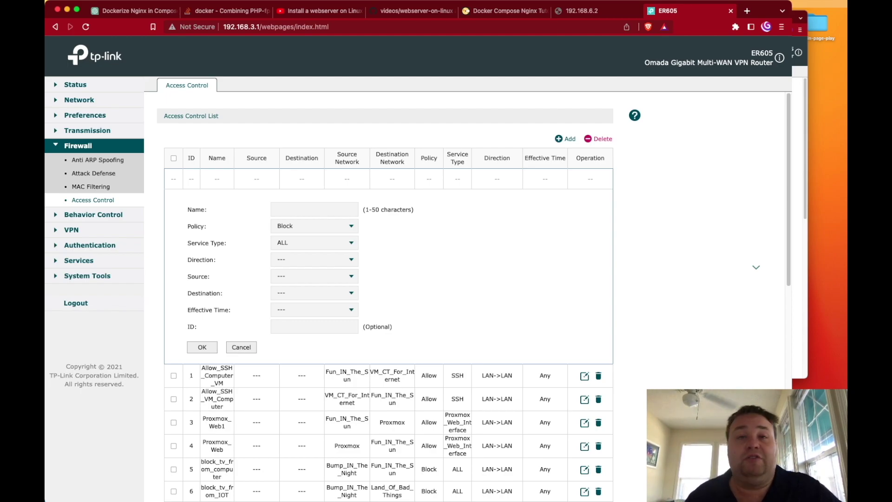
click(241, 347)
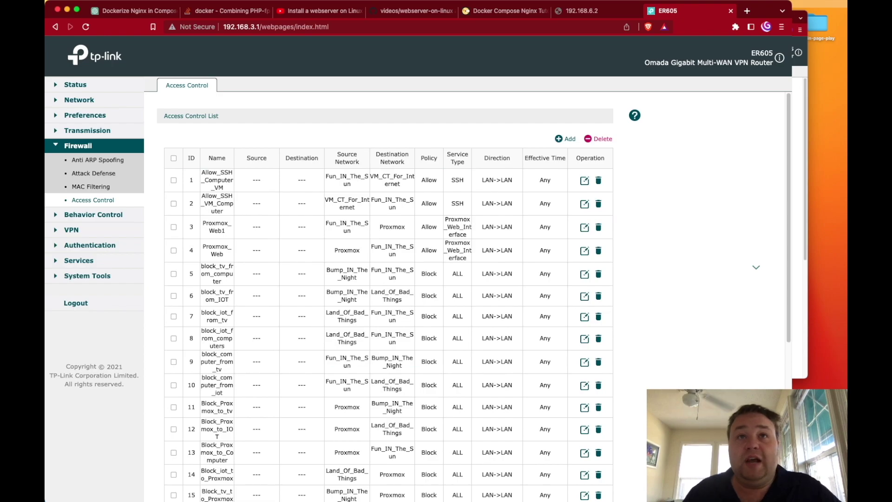
- Scroll the SSH, Proxmox and LAN block rules, then expand the Preferences menu
scroll(388, 297, down, 6)
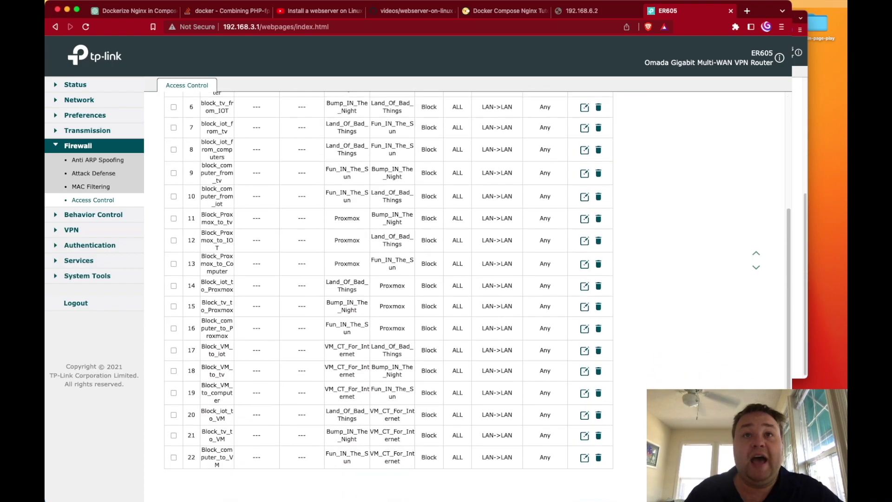
scroll(389, 293, up, 3)
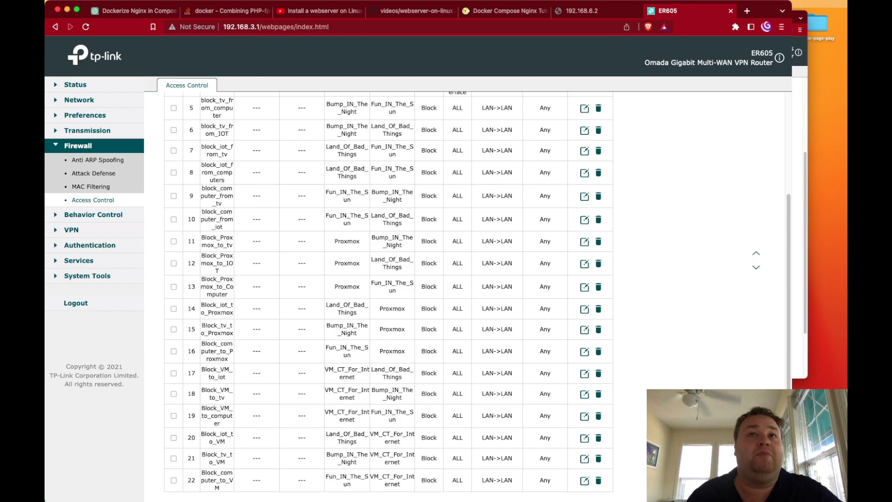
scroll(388, 295, up, 3)
scroll(389, 295, up, 1)
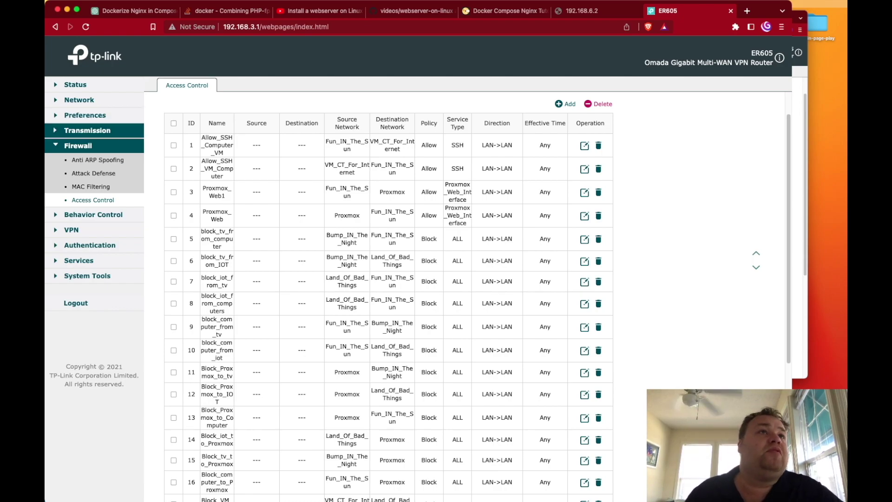
click(85, 114)
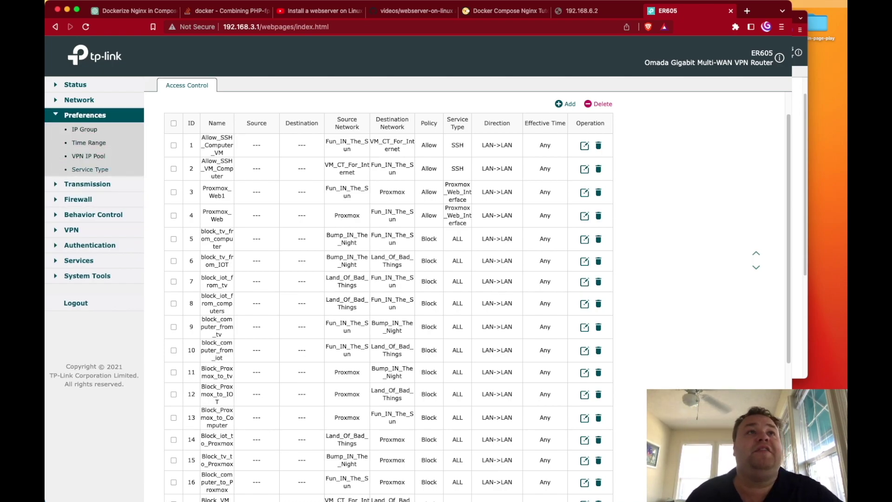
- View service types including Proxmox_Web_Interface on port 8006, then System Tools > Admin Setup
click(91, 169)
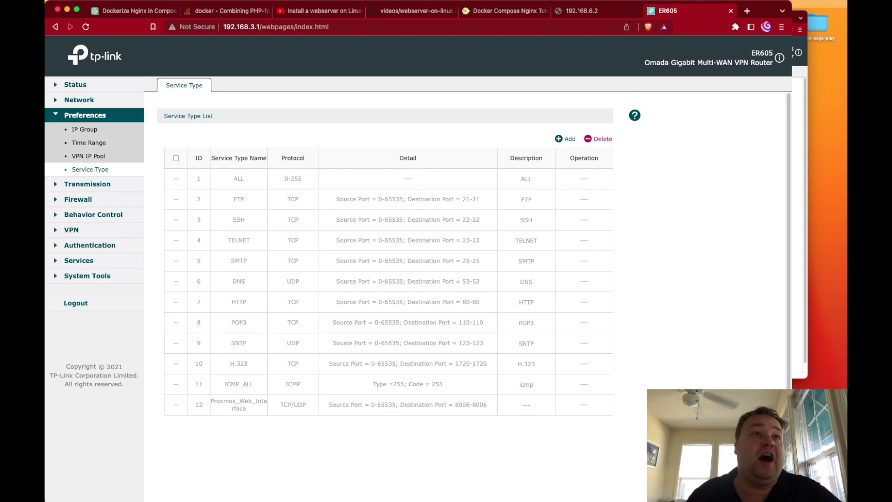
click(88, 276)
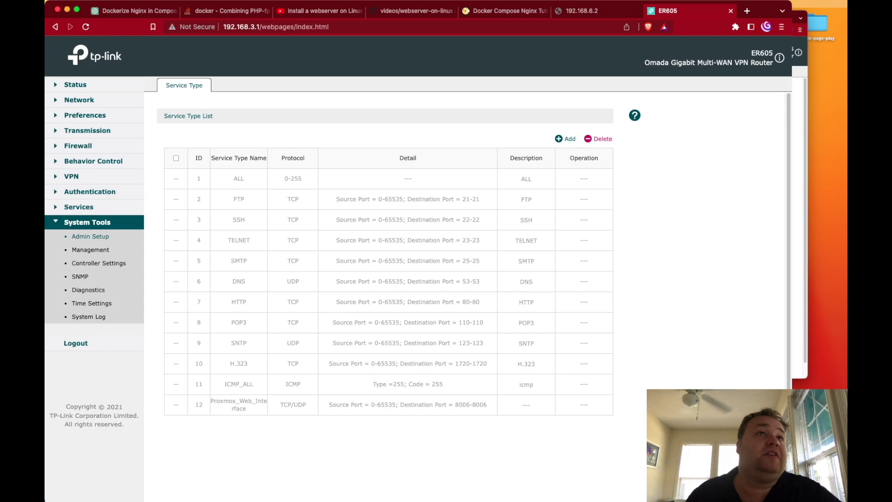
click(90, 236)
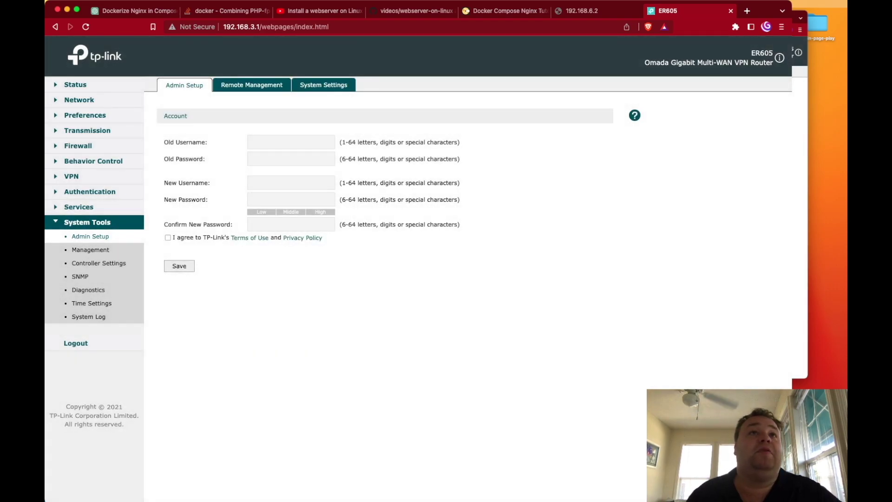
- Check firmware 1.2.1 Build 20220512 under Management, then view Backup & Restore
click(90, 250)
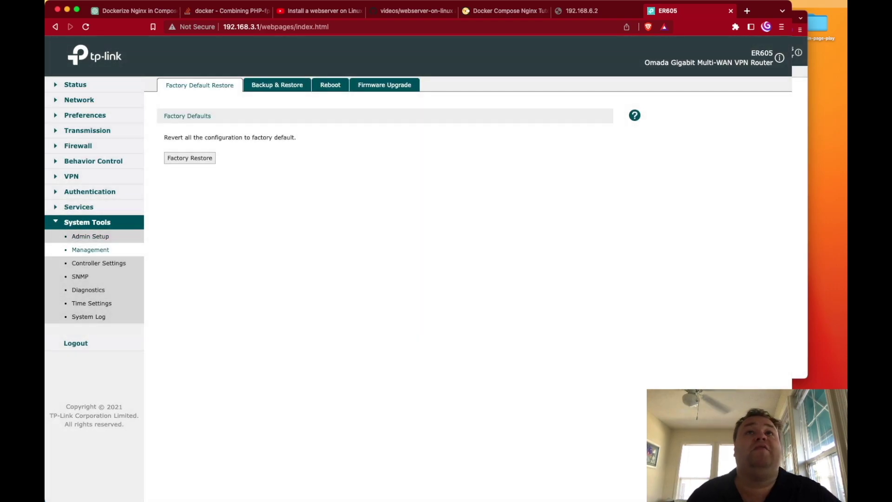
click(384, 85)
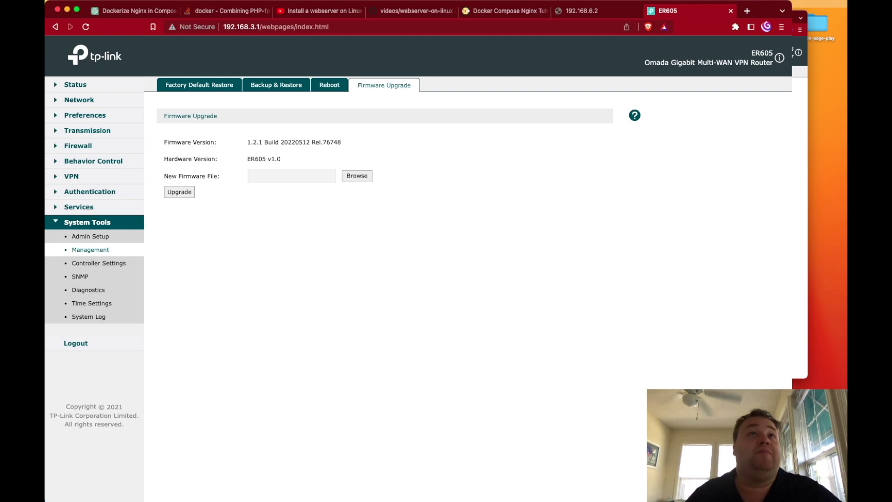
click(276, 85)
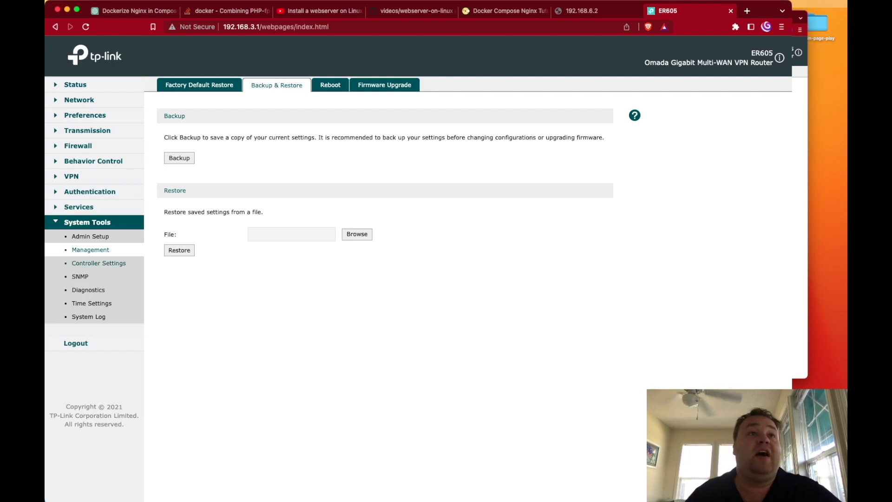
- Check Controller Settings with cloud-based management disabled, then expand the VPN menu
click(98, 262)
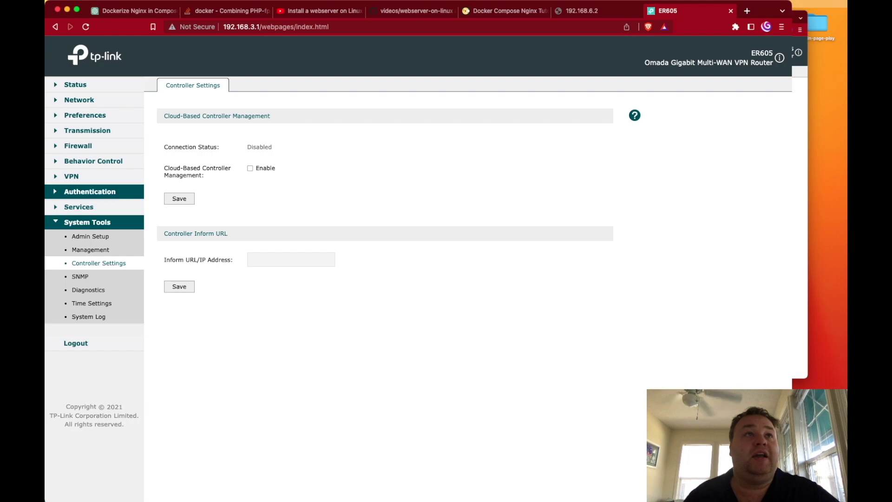
click(71, 176)
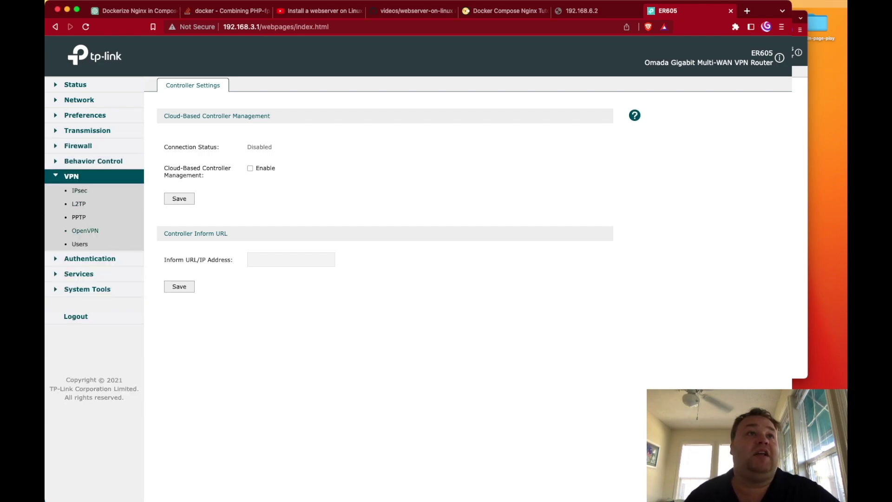
- Go to VPN > OpenVPN and confirm no OpenVPN servers are configured
click(85, 230)
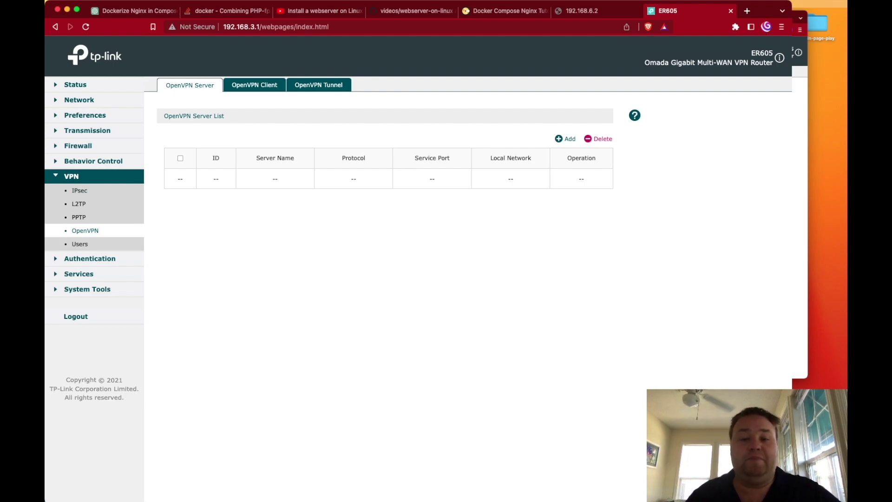
- Go to Transmission > NAT > Port Triggering and confirm the list has no entries
click(93, 161)
click(87, 130)
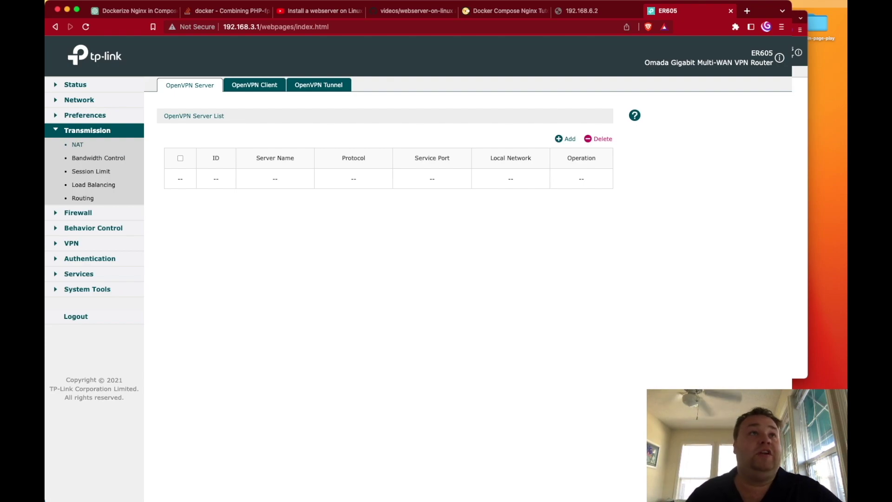
click(77, 144)
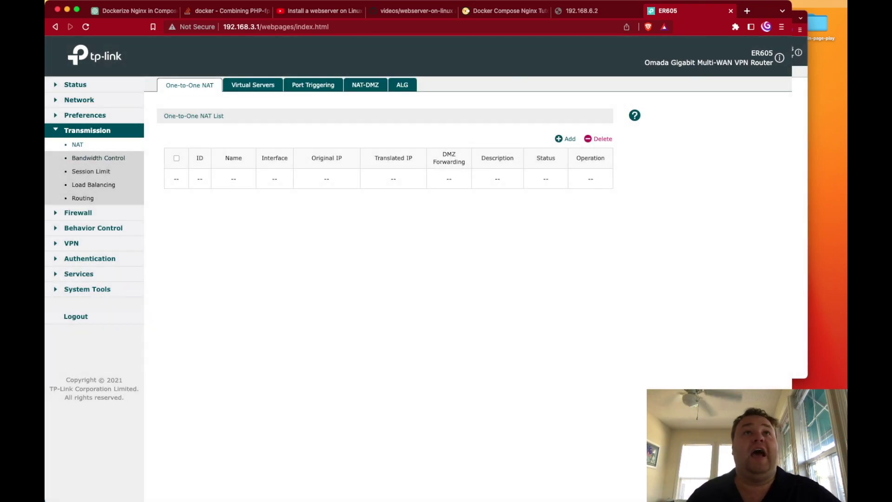
click(313, 85)
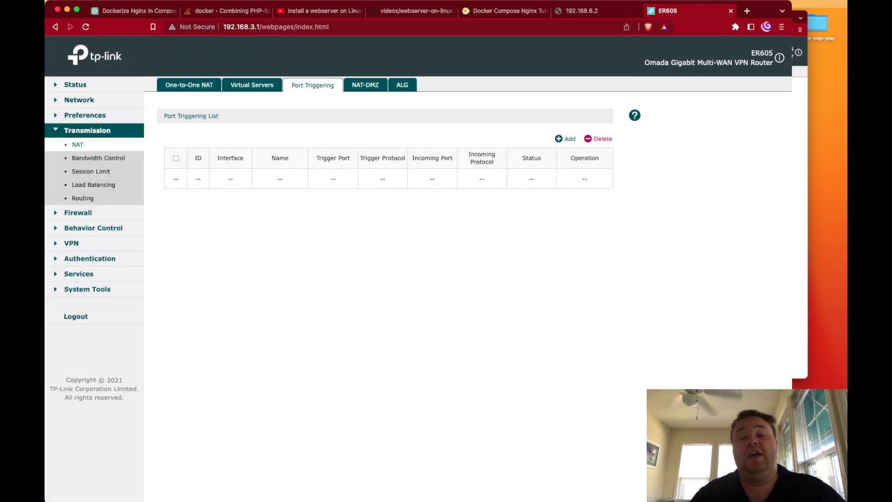